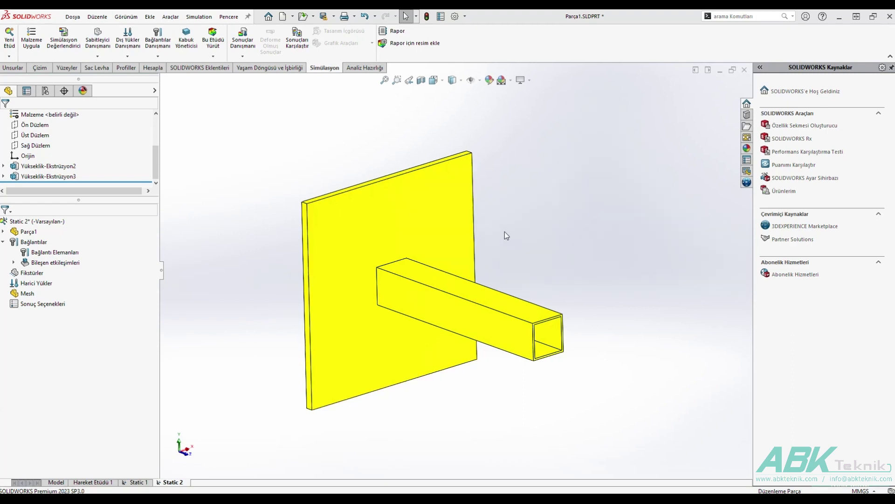
# Start a new Edge Weld connector (Kenar Kaynağı) from the Connectors group of Static 2.
pyautogui.scroll(-3, 376, 256)
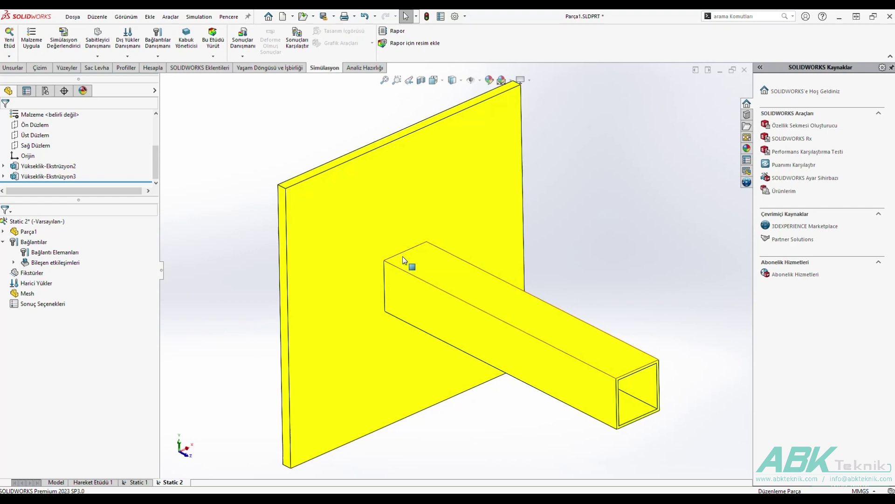
pyautogui.rightClick(52, 253)
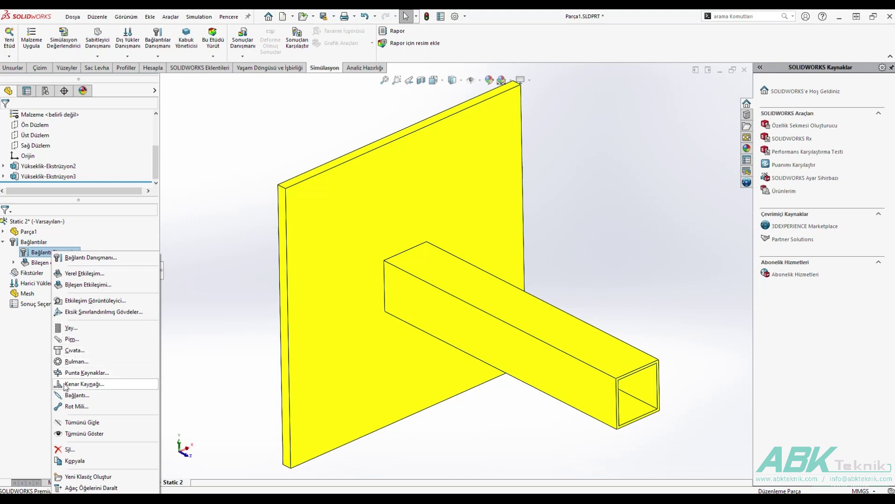
pyautogui.click(82, 387)
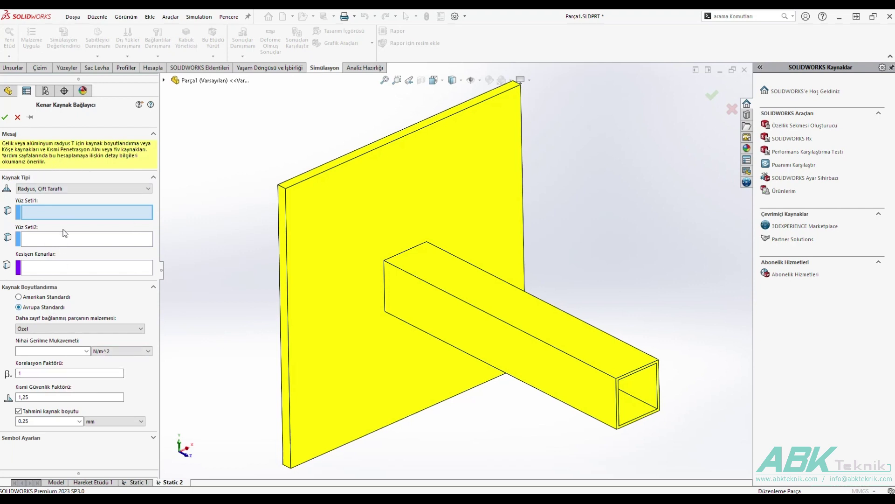
pyautogui.click(52, 188)
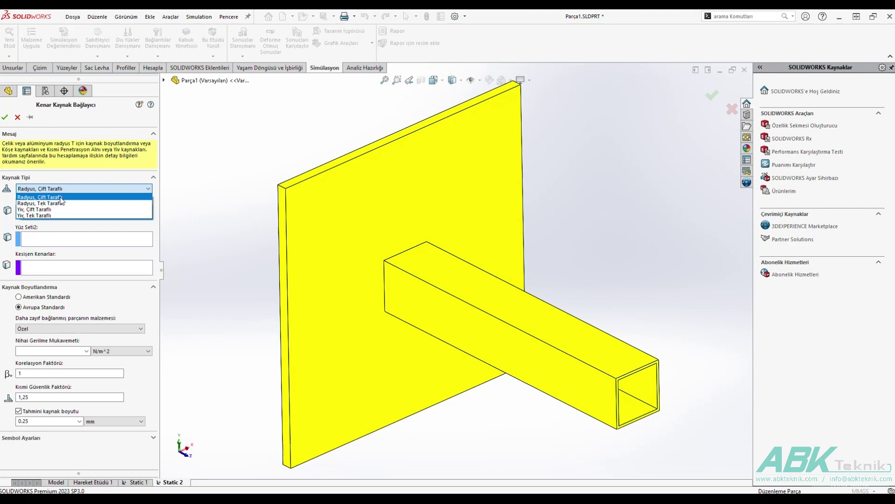
# Keep the double-sided fillet weld type and set the tube's top face as Yüz Seti1.
pyautogui.click(61, 198)
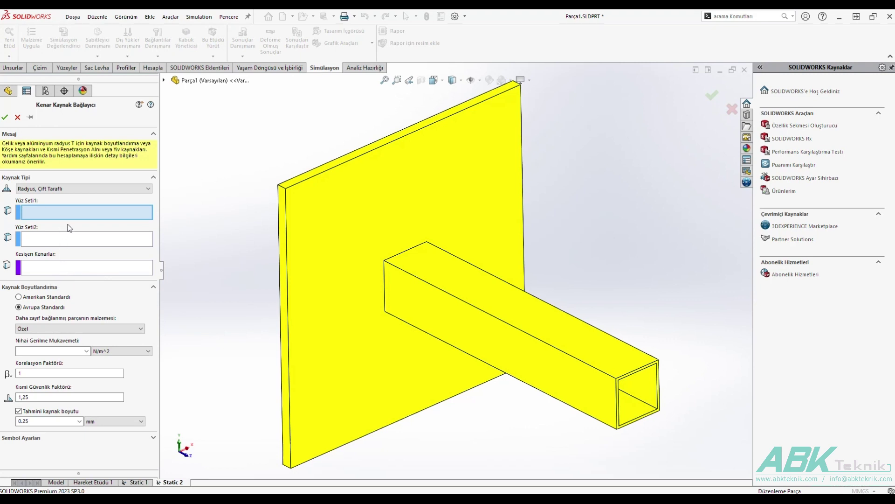
pyautogui.click(469, 281)
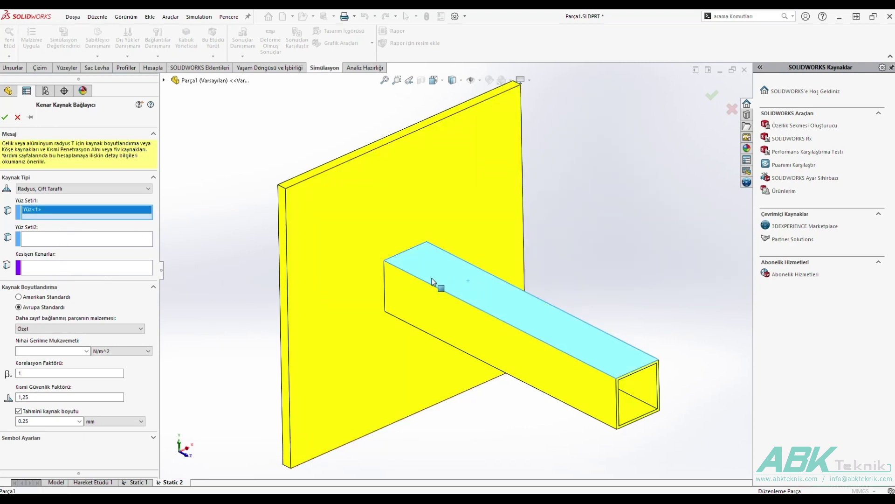
# Set the plate's front face as Yüz Seti2 so Kenar<1> fills the intersecting edges.
pyautogui.click(348, 240)
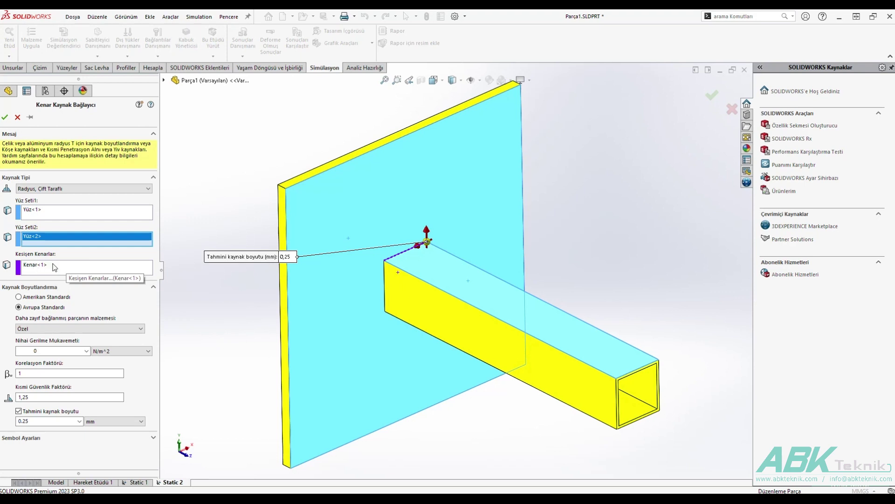
pyautogui.scroll(-2, 397, 261)
pyautogui.scroll(-3, 398, 262)
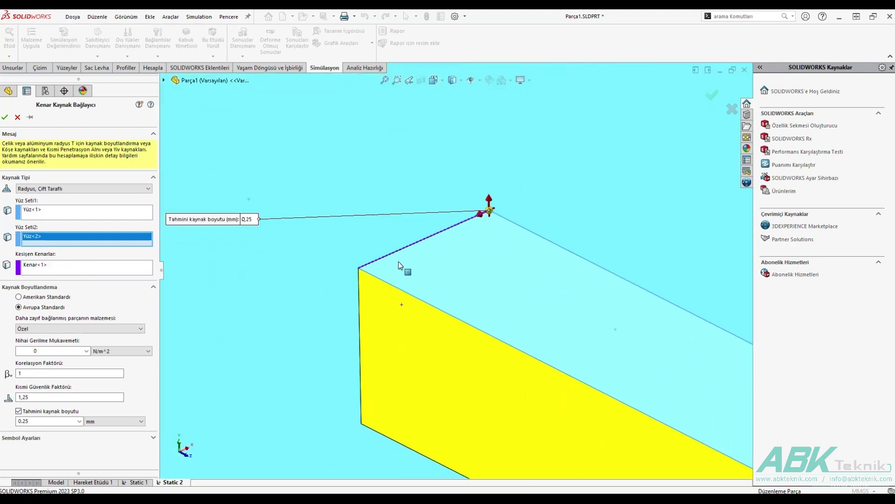
pyautogui.scroll(-3, 391, 265)
pyautogui.scroll(-2, 391, 267)
pyautogui.scroll(-2, 357, 274)
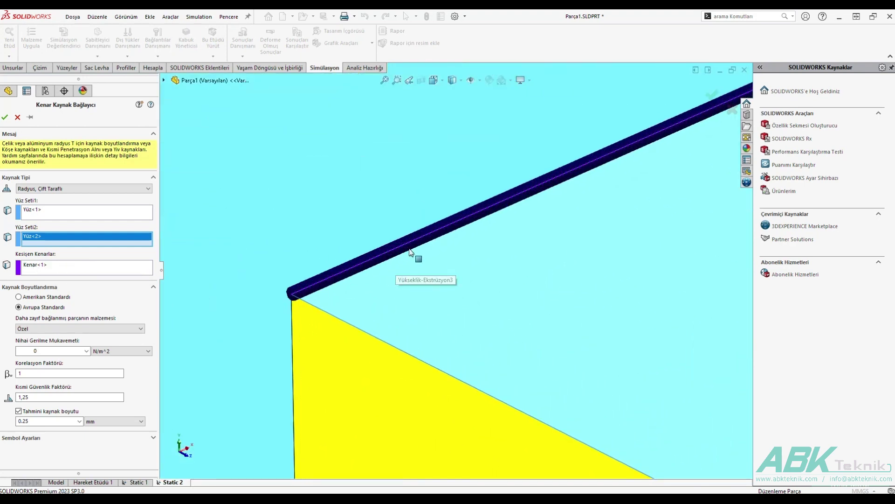
pyautogui.scroll(2, 466, 270)
pyautogui.scroll(2, 510, 273)
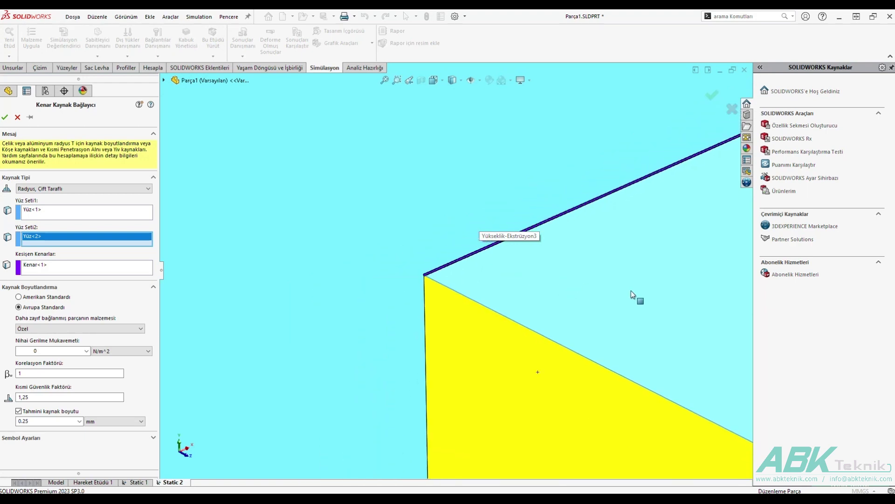
pyautogui.scroll(2, 615, 296)
pyautogui.scroll(5, 644, 293)
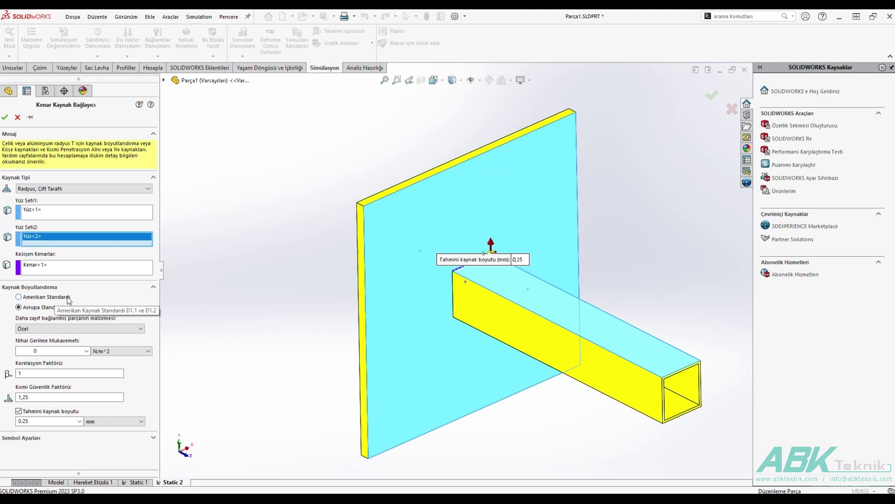
# Switch weld sizing to the American standard, keeping the E60 electrode and N/m^2 strength units.
pyautogui.click(45, 298)
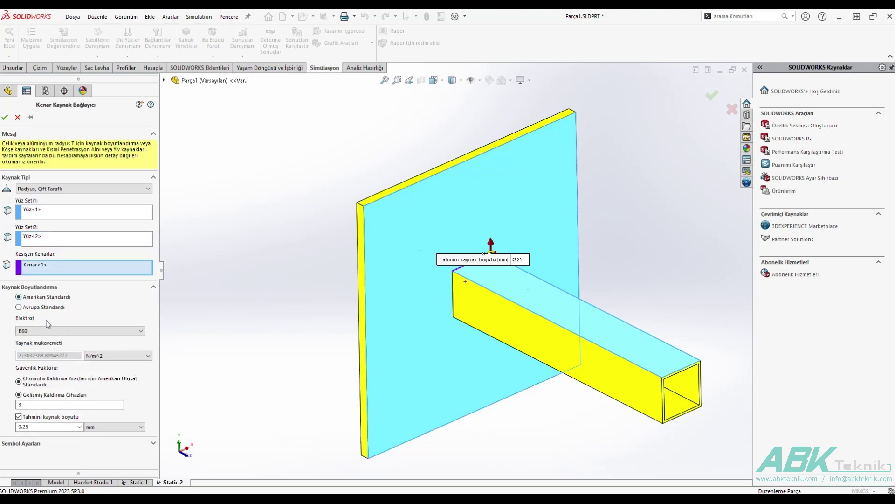
pyautogui.click(58, 334)
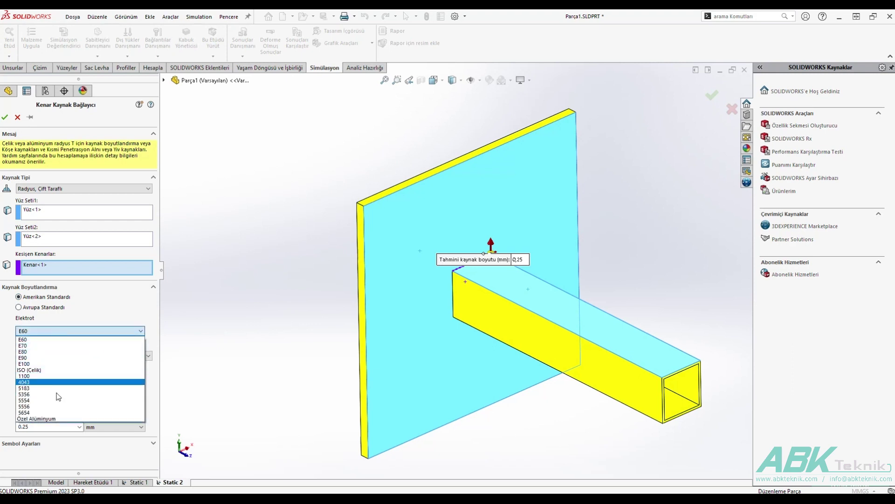
pyautogui.click(74, 338)
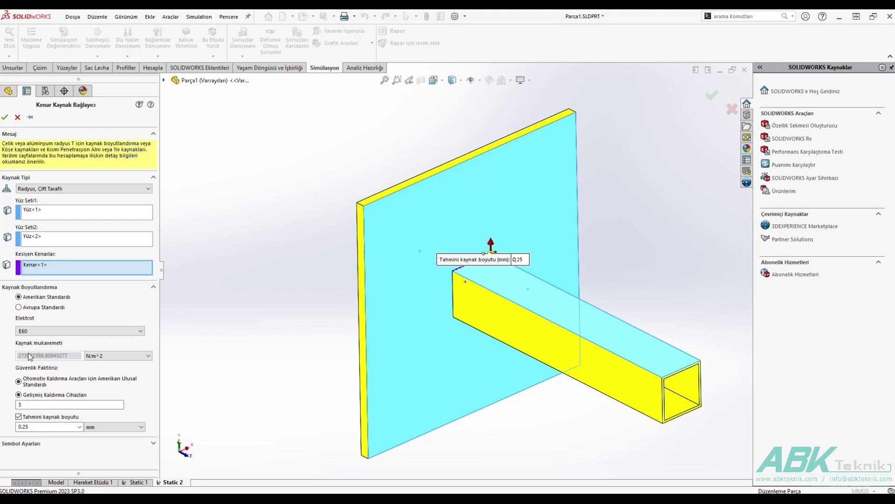
pyautogui.click(100, 355)
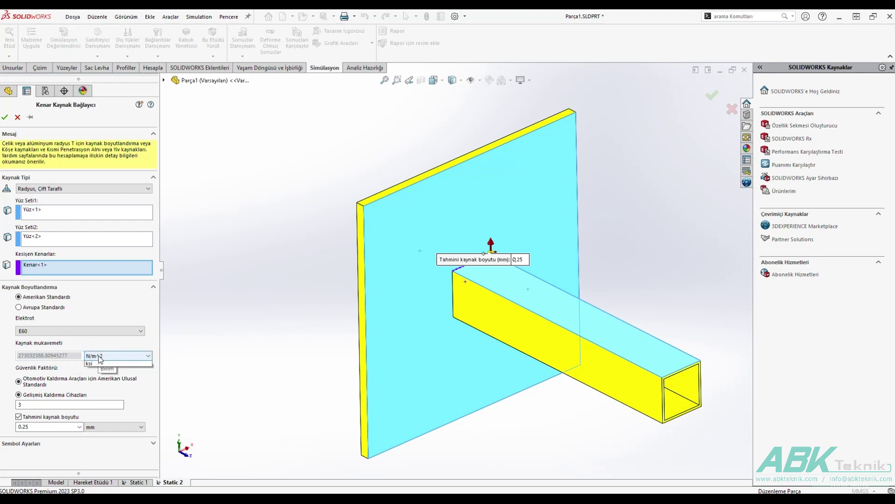
pyautogui.click(99, 362)
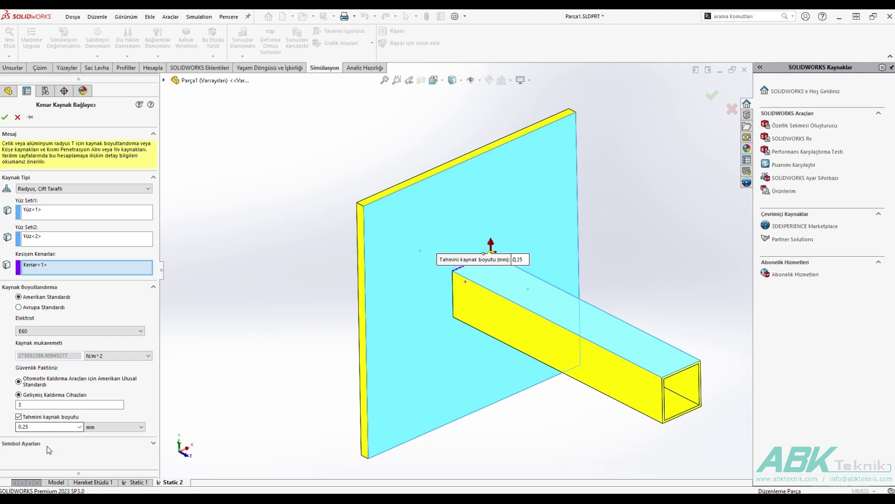
# Expand the weld symbol settings and review the colour choices without changing the colour.
pyautogui.click(153, 444)
pyautogui.scroll(-1, 157, 450)
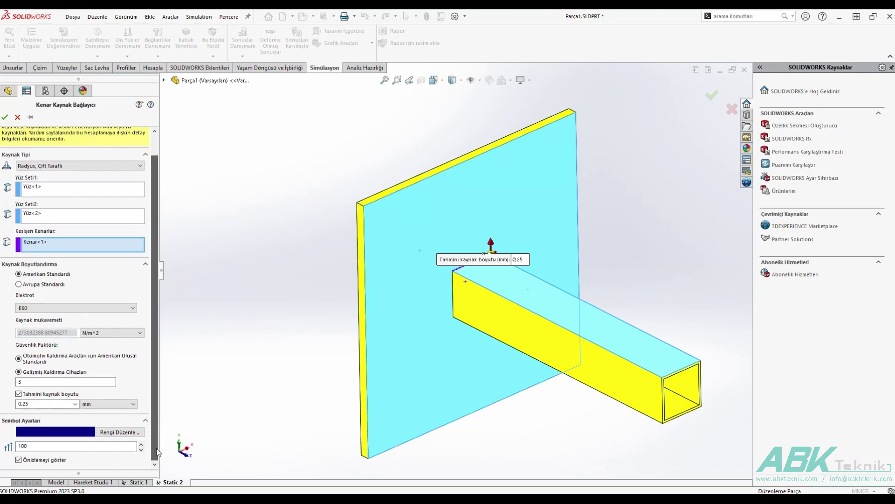
pyautogui.click(104, 433)
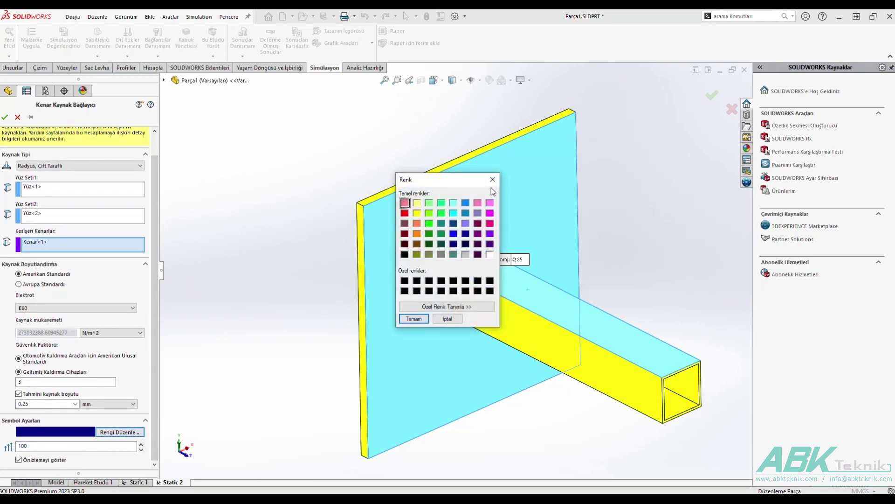
pyautogui.click(492, 179)
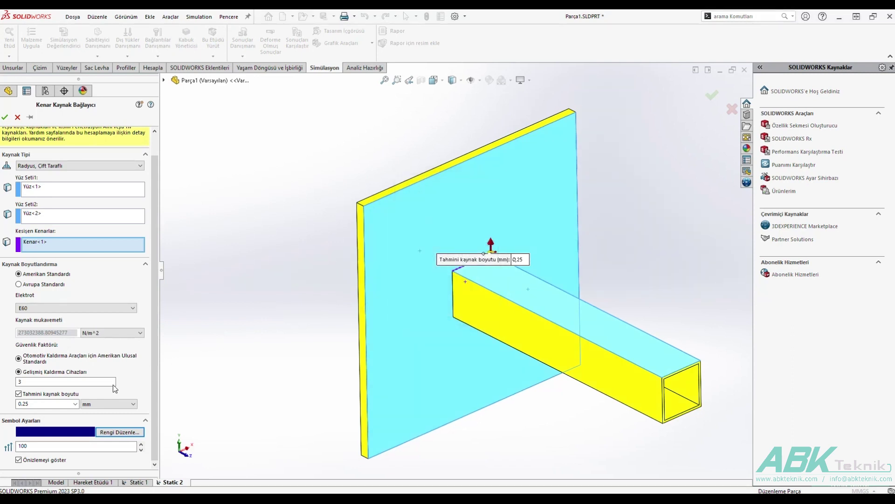
# Raise the weld symbol size above 100 and confirm the E70 edge weld connector.
pyautogui.click(142, 443)
pyautogui.click(141, 443)
pyautogui.click(142, 449)
pyautogui.click(141, 448)
pyautogui.click(141, 448)
pyautogui.scroll(2, 156, 388)
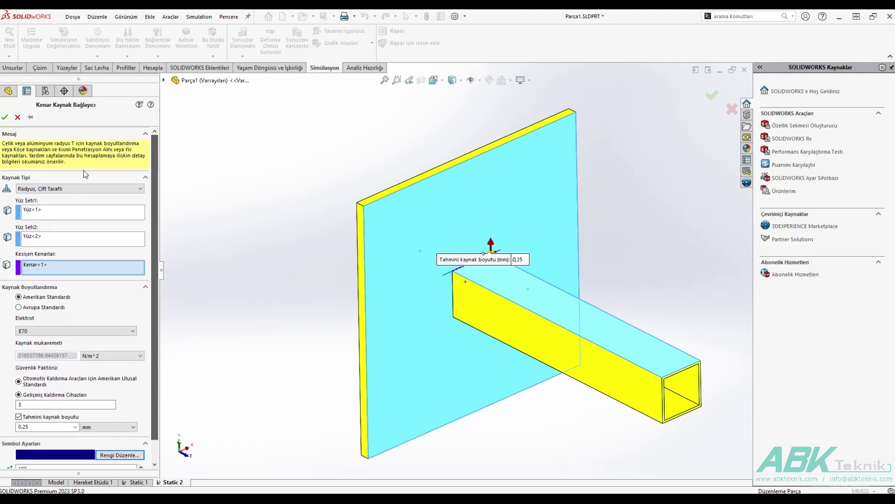
pyautogui.click(5, 117)
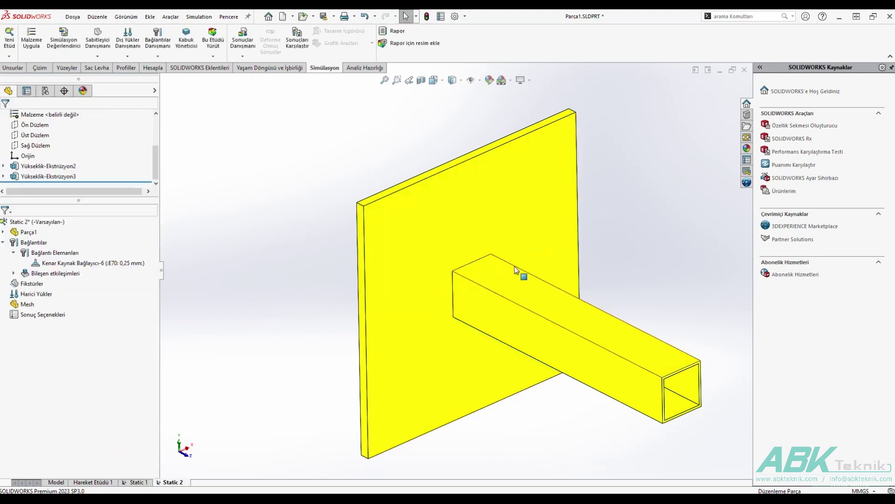
# Zoom in and out around the tube-to-plate joint to inspect the new weld.
pyautogui.scroll(-2, 547, 252)
pyautogui.scroll(-1, 494, 256)
pyautogui.scroll(-2, 430, 266)
pyautogui.scroll(-1, 430, 266)
pyautogui.scroll(-1, 331, 318)
pyautogui.scroll(-2, 333, 327)
pyautogui.scroll(-1, 321, 343)
pyautogui.scroll(-1, 303, 340)
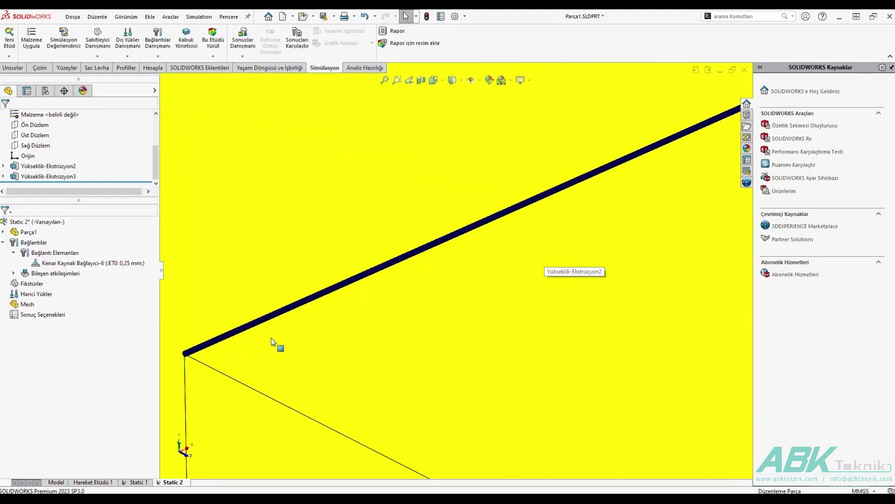
pyautogui.scroll(-1, 280, 343)
pyautogui.scroll(3, 393, 273)
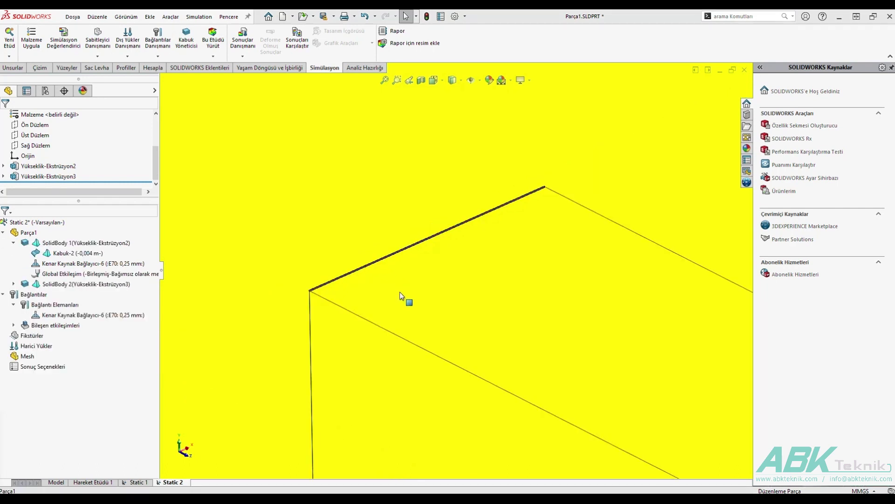
pyautogui.scroll(-1, 401, 292)
pyautogui.scroll(3, 406, 293)
pyautogui.scroll(3, 518, 306)
pyautogui.scroll(-1, 518, 306)
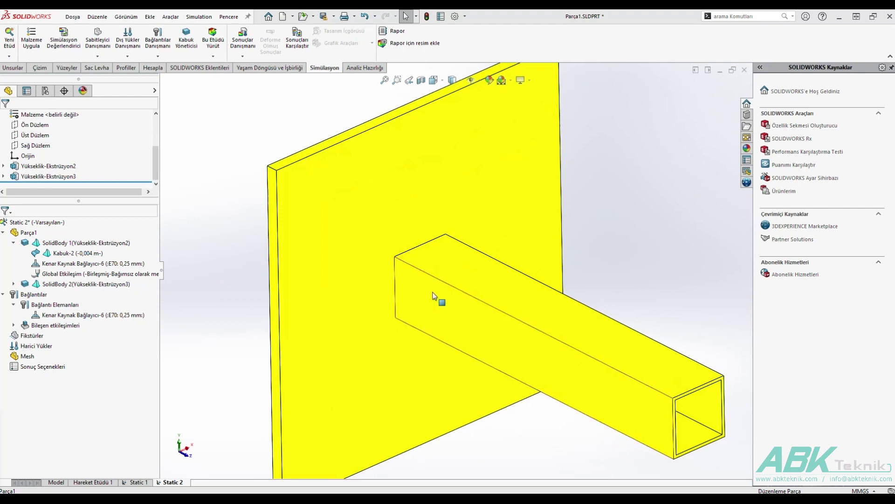
# Add a second edge weld between the tube's side face and the plate, American standard, E60 electrode.
pyautogui.rightClick(78, 305)
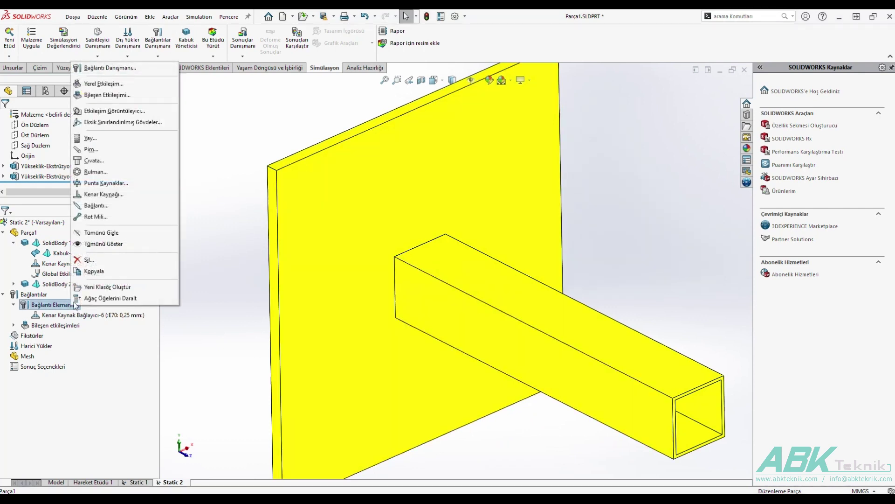
pyautogui.click(98, 198)
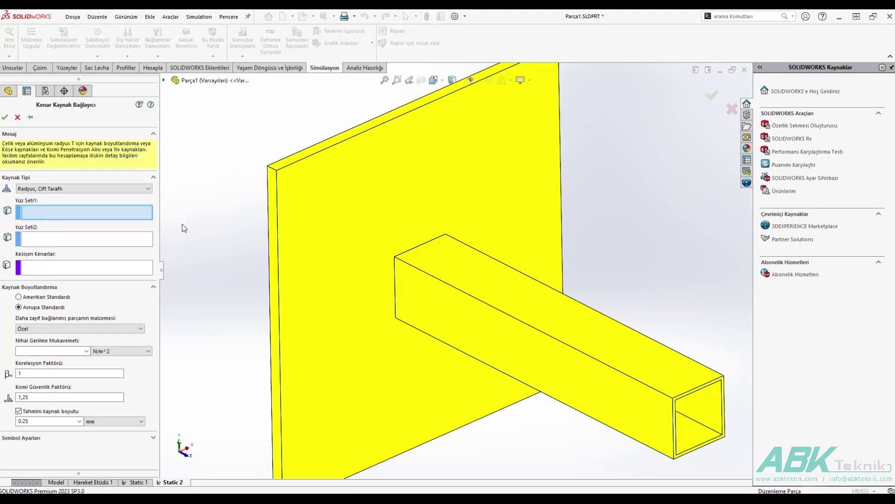
pyautogui.click(437, 314)
pyautogui.click(326, 270)
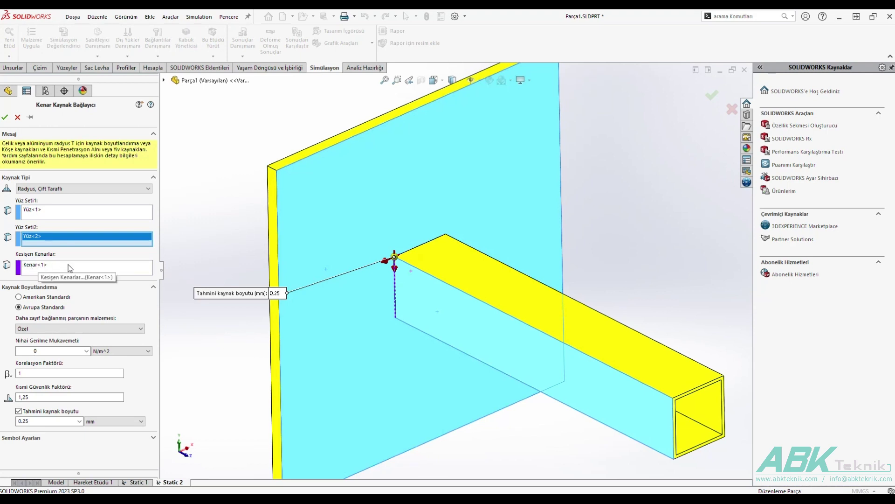
pyautogui.click(18, 297)
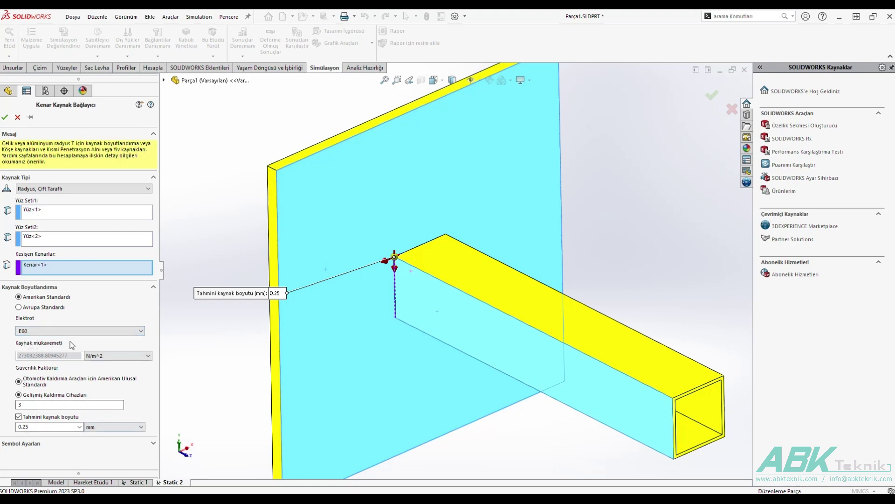
pyautogui.click(5, 118)
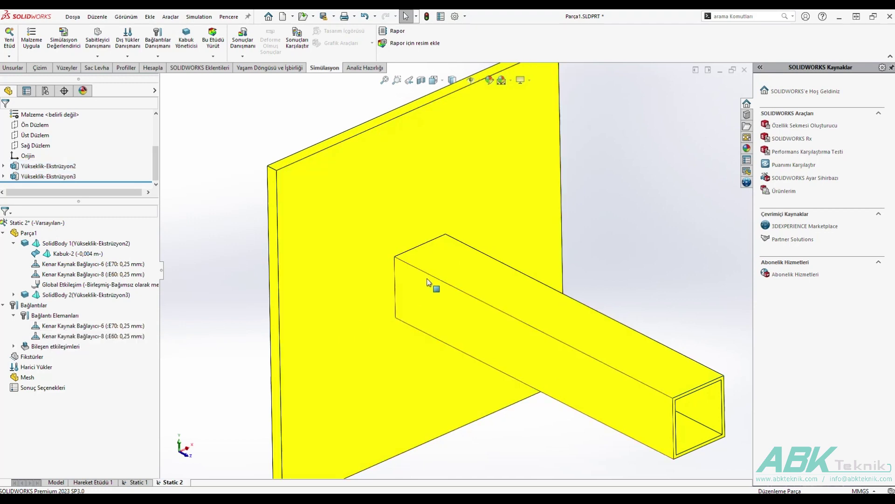
# Zoom around the model to check Kenar Kaynak Bağlayıcı-6 (E70) and -8 (E60) under Connectors.
pyautogui.scroll(-3, 410, 283)
pyautogui.scroll(-3, 396, 279)
pyautogui.scroll(-3, 373, 270)
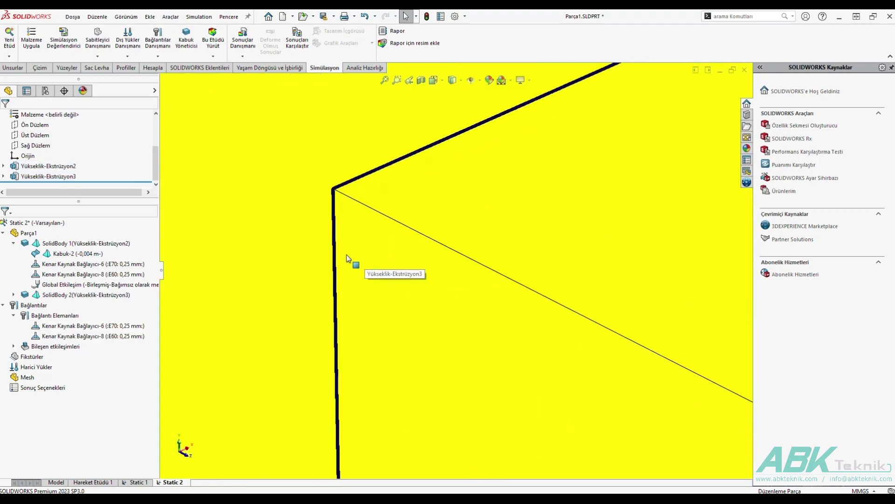
pyautogui.scroll(2, 368, 154)
pyautogui.scroll(3, 484, 253)
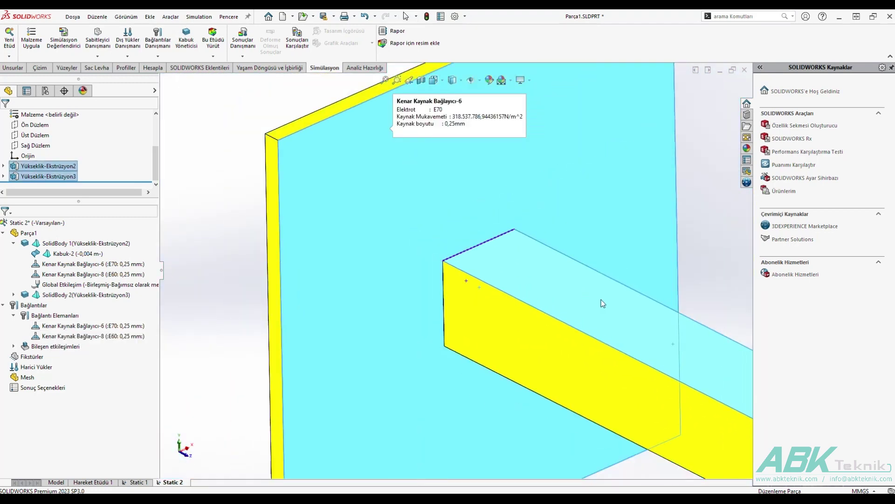